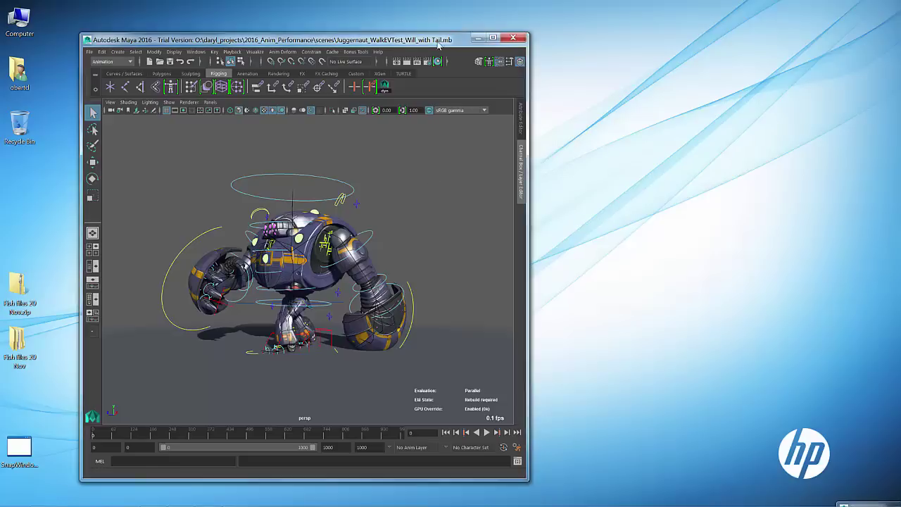
Reposition the Maya window slightly on the desktop and resize it to the 1920x1080 Sizer preset
left_click_drag(437, 45, 434, 39)
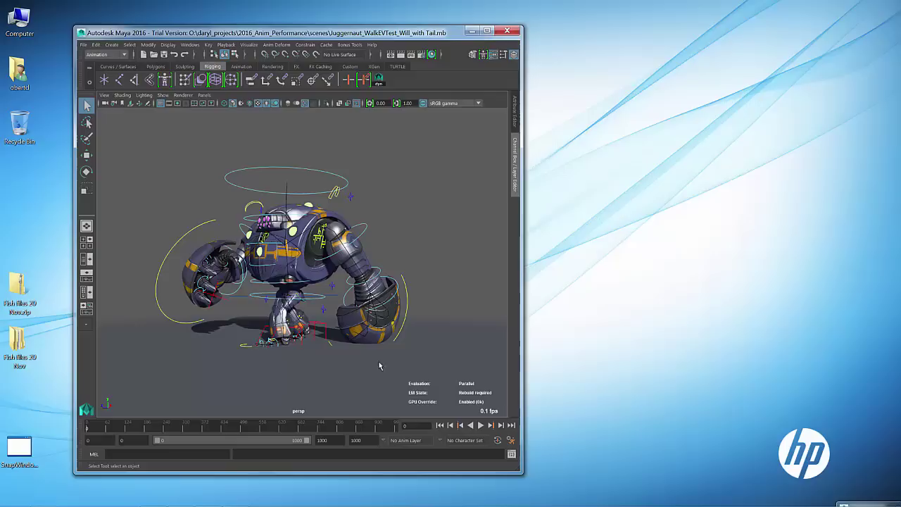
right_click(522, 472)
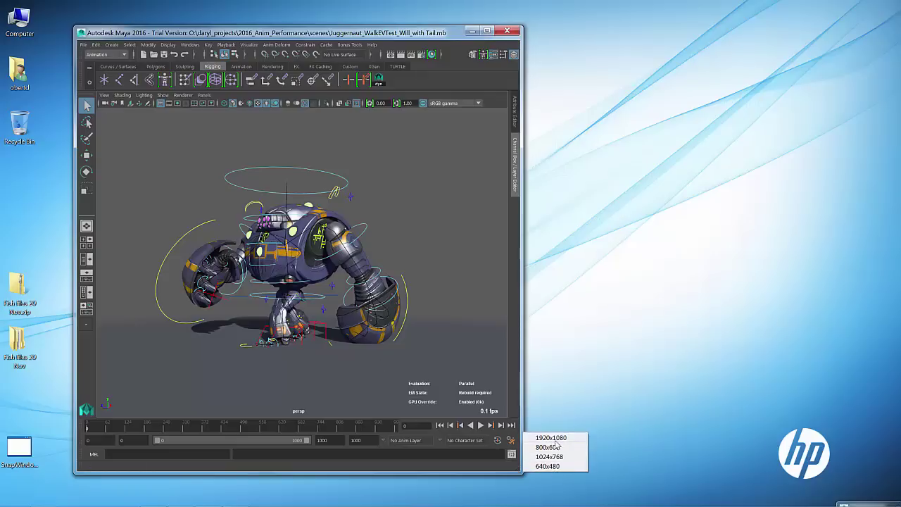
left_click(556, 437)
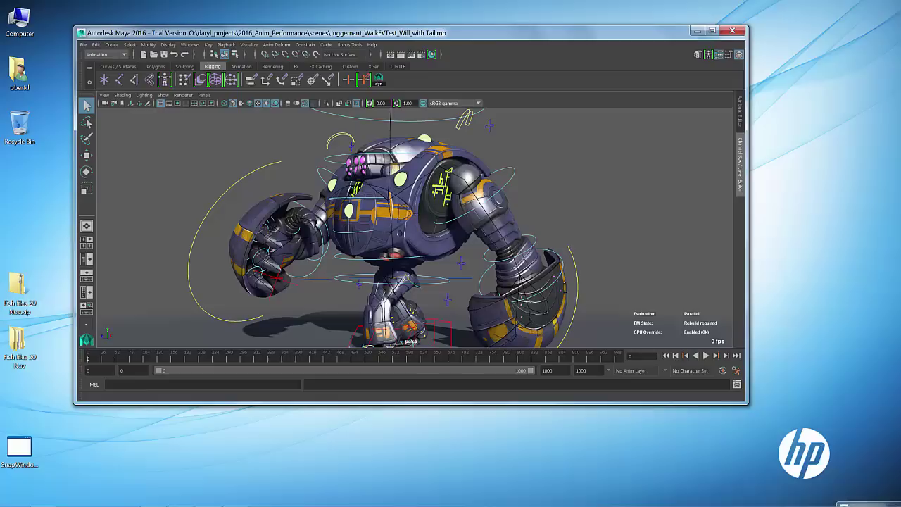
Open Sizer's configuration, review the size presets and window move options, and accept the existing settings
left_click(797, 497)
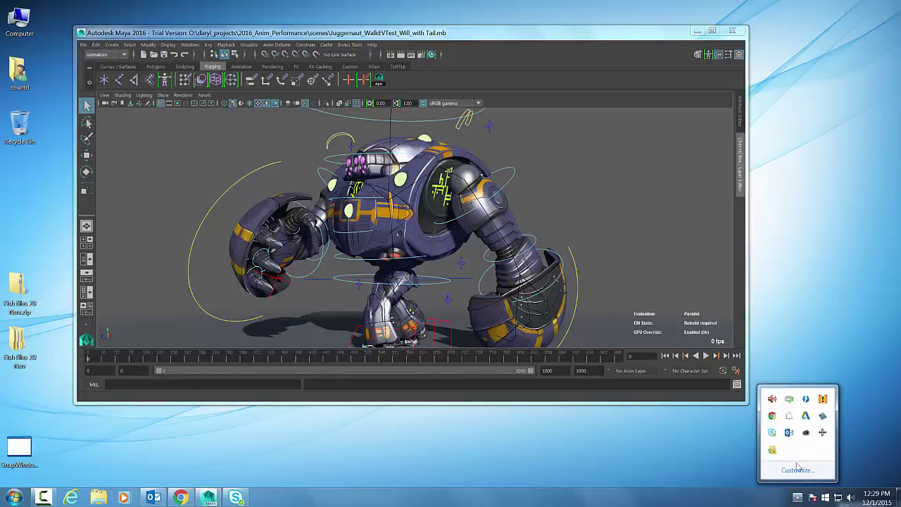
right_click(821, 433)
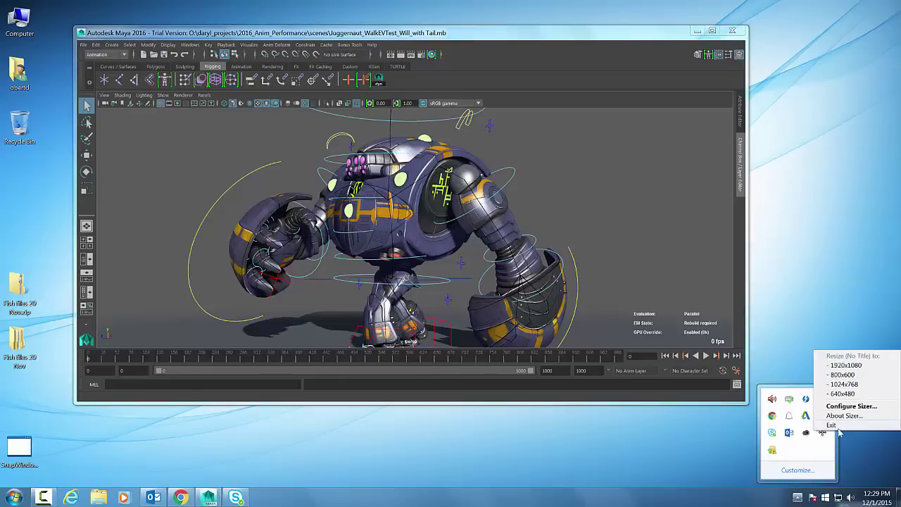
left_click(844, 406)
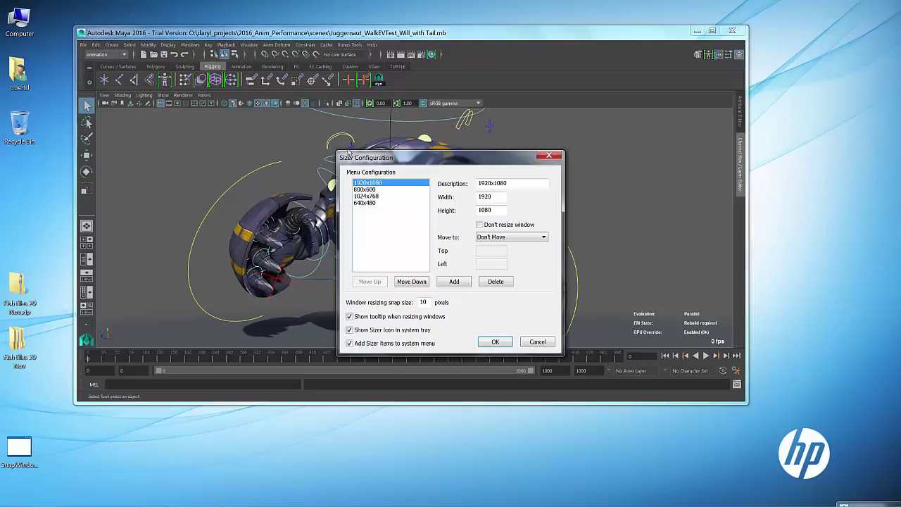
left_click_drag(434, 157, 448, 157)
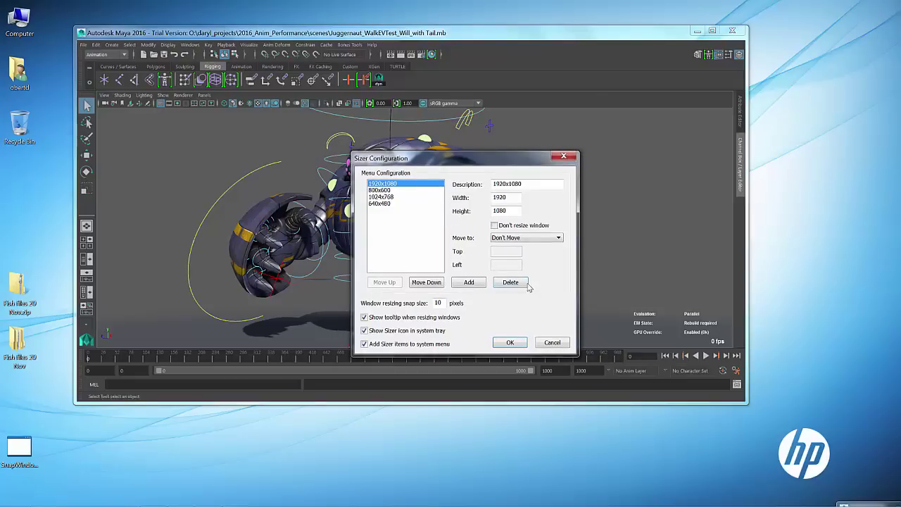
left_click(511, 342)
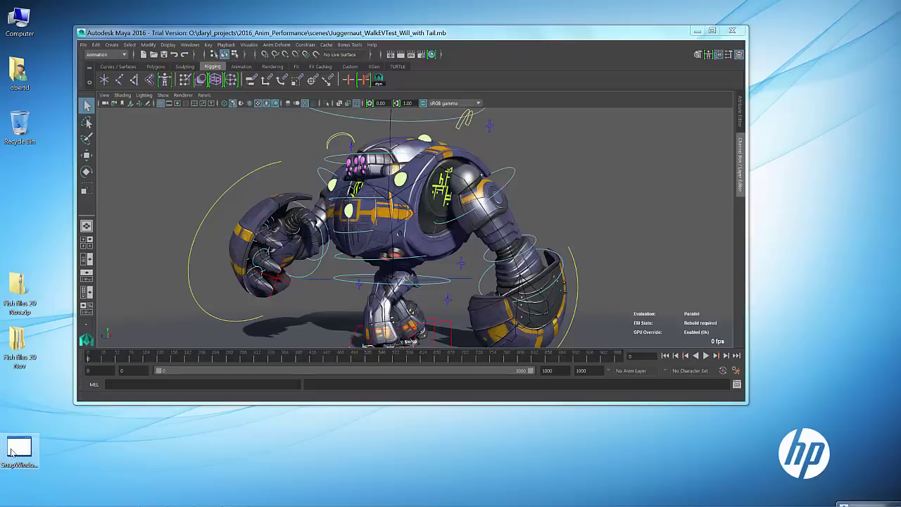
Run the SnapWindows utility from the desktop and move the Maya window toward the desktop's lower-right area
right_click(15, 307)
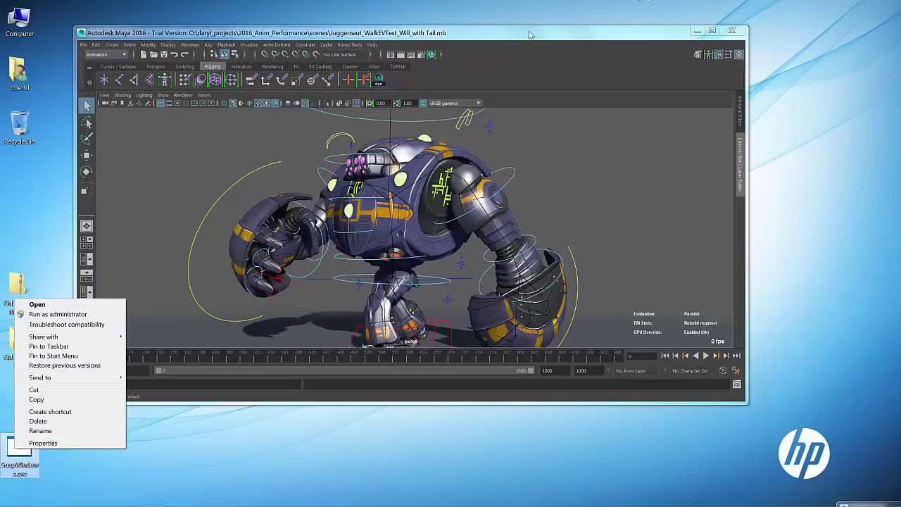
left_click(38, 304)
left_click(780, 231)
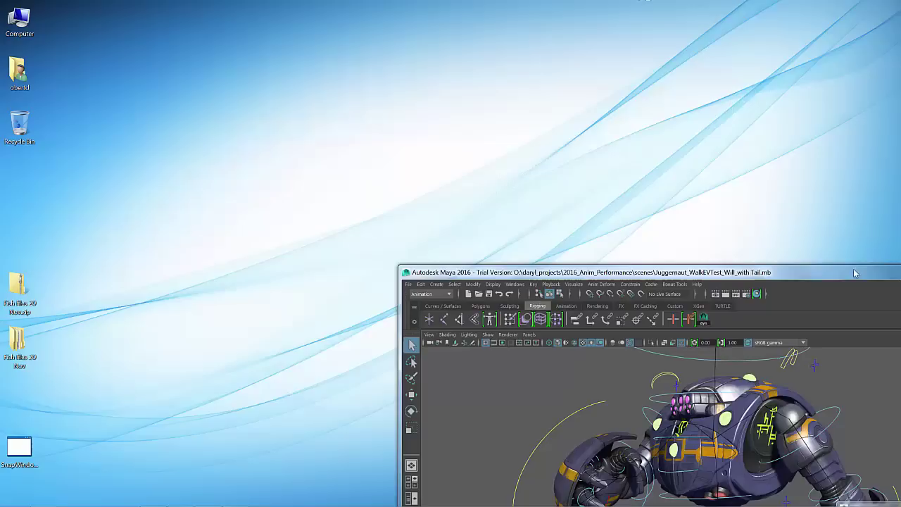
Bring the partly off-screen Maya window back to the middle of the desktop so it is fully on screen
right_click(20, 445)
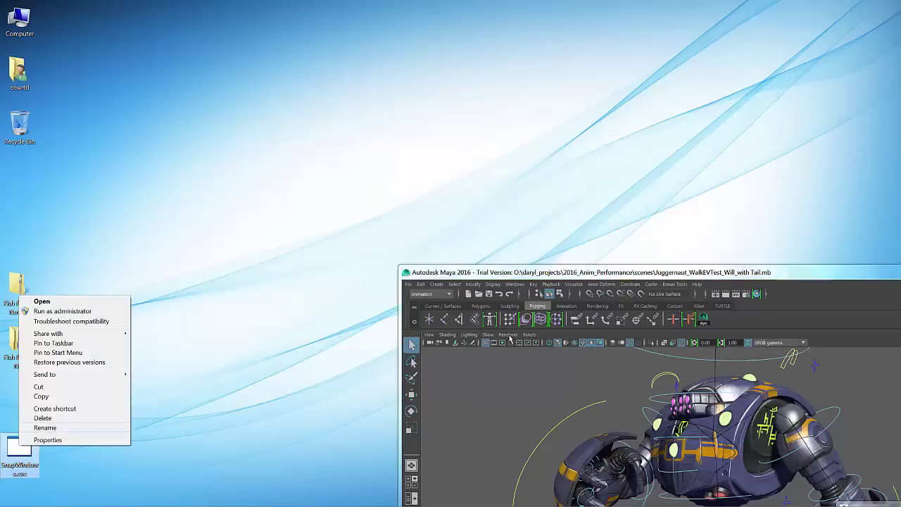
left_click(686, 274)
left_click_drag(780, 274, 348, 77)
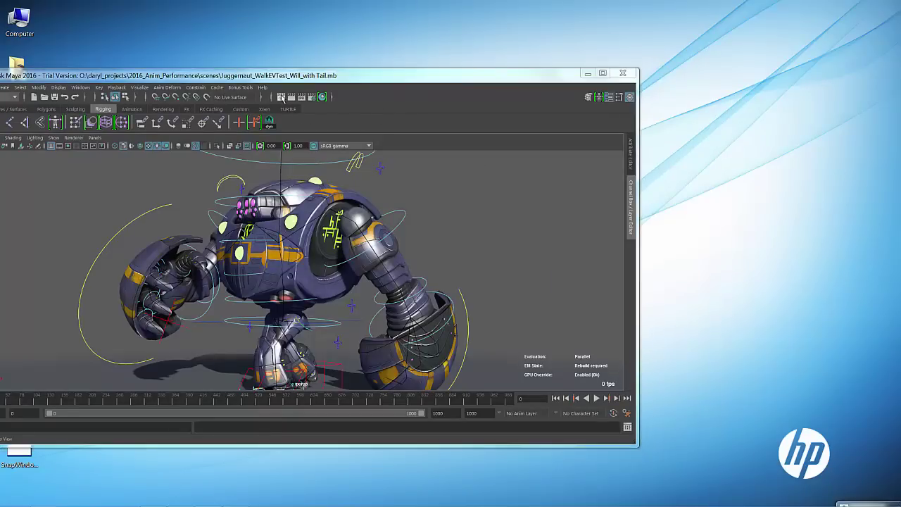
left_click_drag(309, 78, 446, 78)
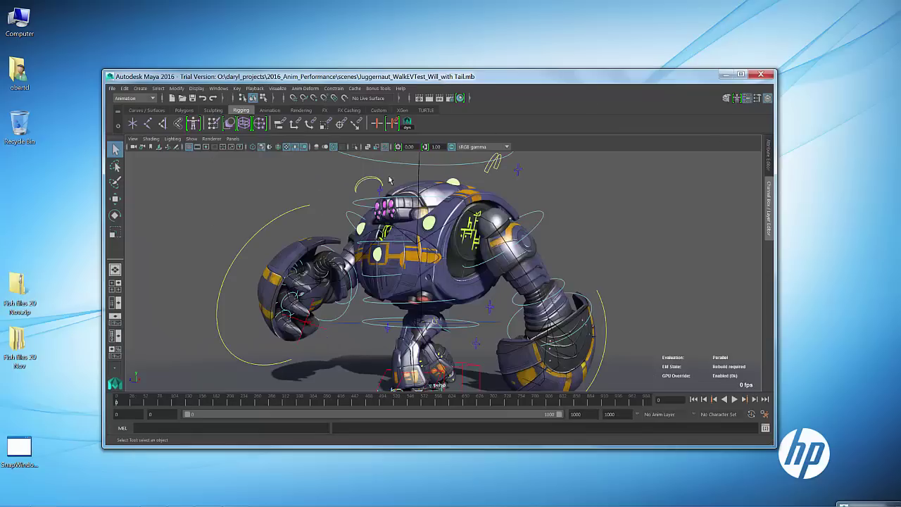
Run the SnapWindows utility again to align the Maya window with the top-left corner of the desktop
right_click(27, 442)
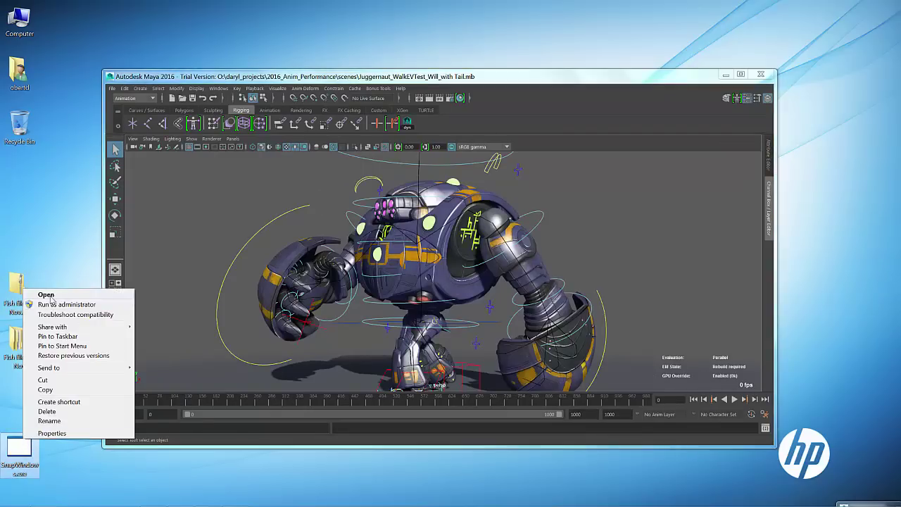
left_click(54, 294)
right_click(14, 445)
left_click(45, 303)
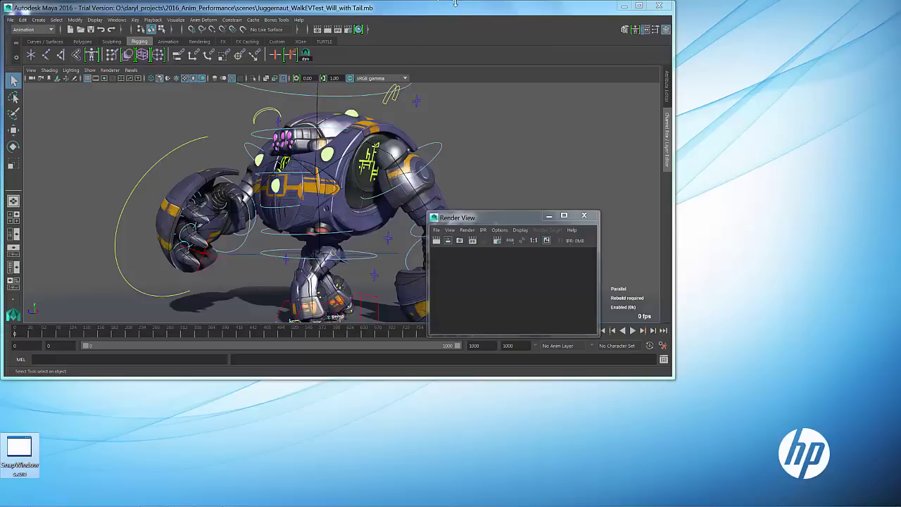
Pull the Maya window away from the desktop corner and snap it to the left half of the screen
left_click_drag(459, 7, 531, 88)
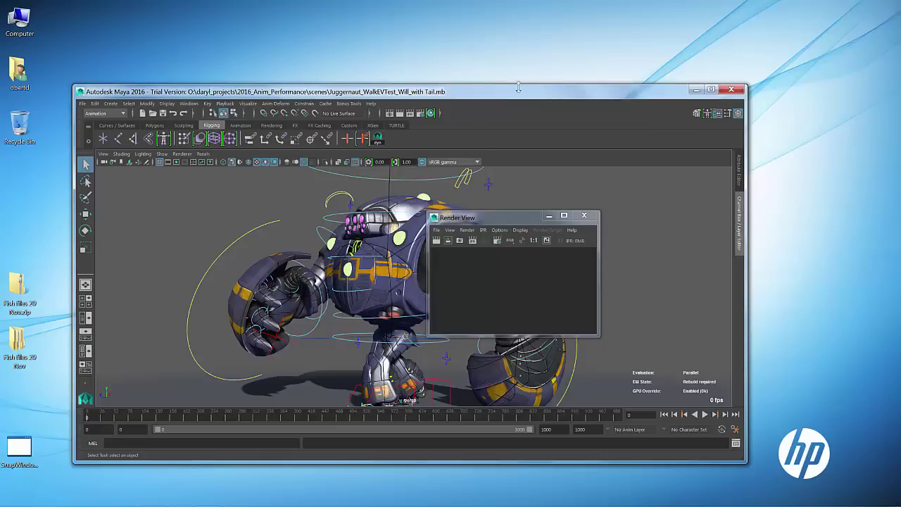
left_click_drag(521, 88, 489, 91)
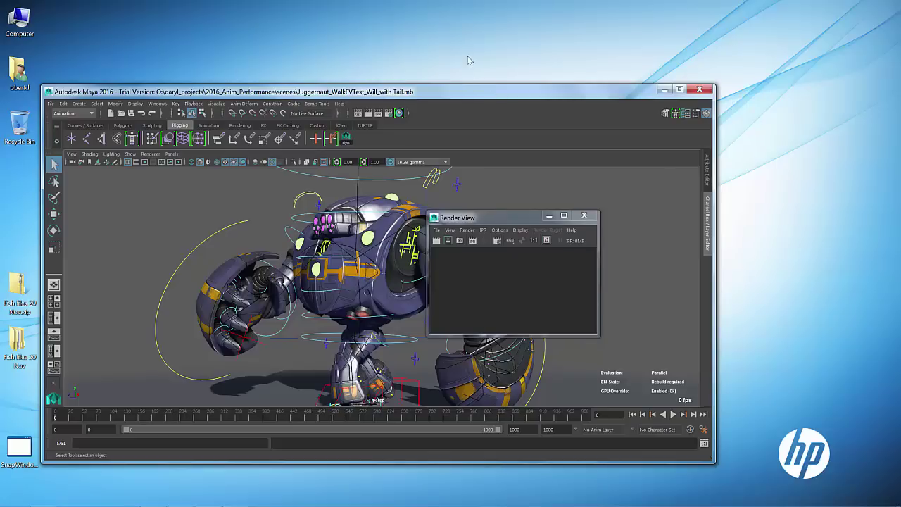
left_click_drag(12, 148, 3, 142)
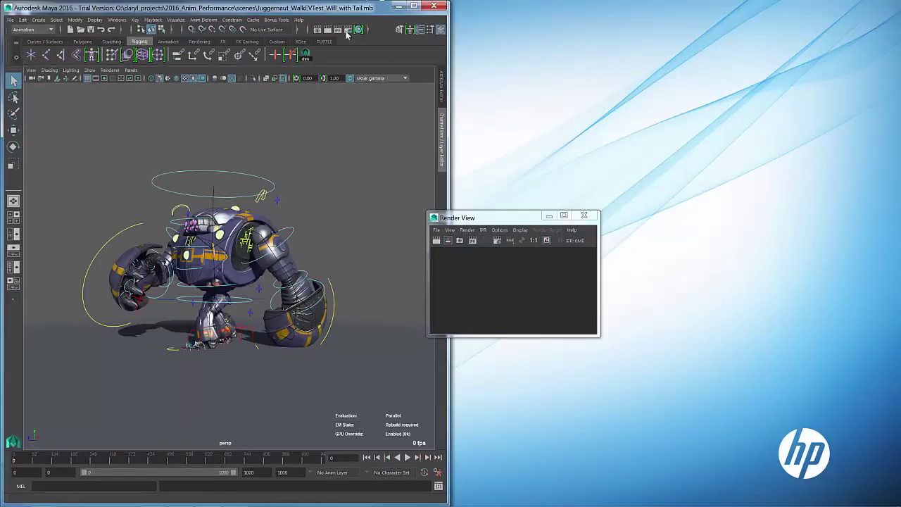
Float the Maya window again, cycle it through the screen-half snap positions, and leave it filling the left half
double_click(330, 7)
left_click_drag(490, 11, 470, 107)
key("super+Left")
key("super+Right")
key("super+Right")
key("super+Left")
key("super+Left")
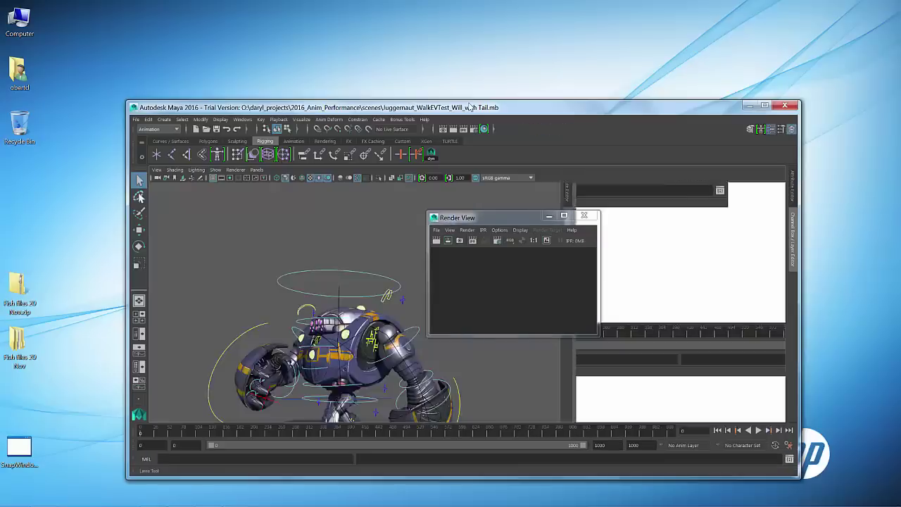
Snap the Render View window to the right half of the screen, beside the Maya window
left_click(473, 225)
key("super+Right")
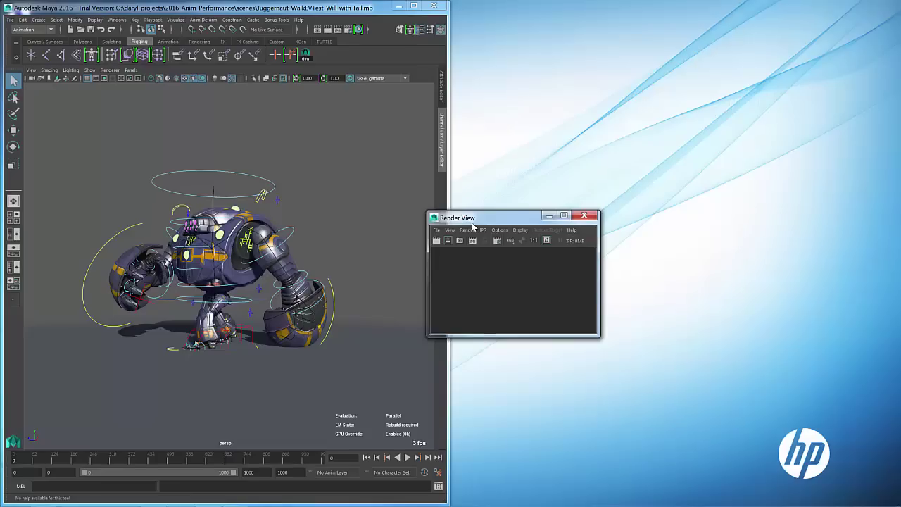
key("super+Up")
key("super+Down")
key("super+Right")
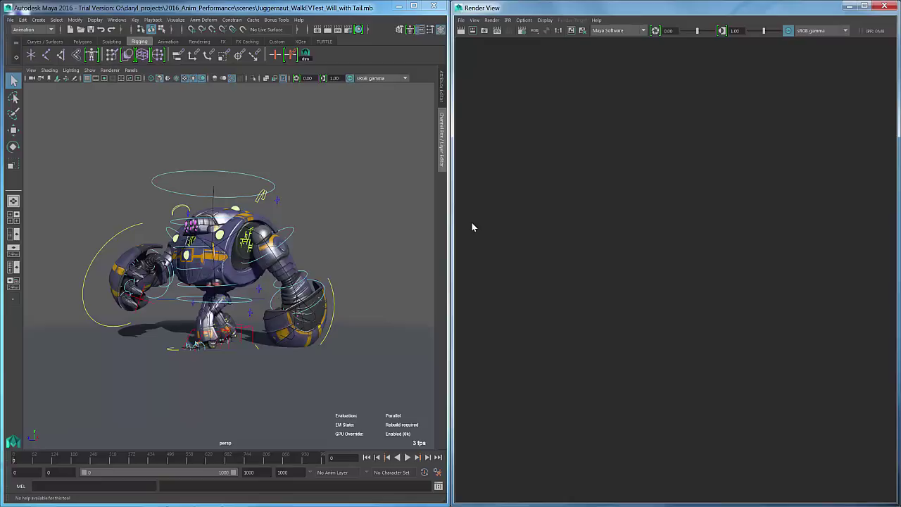